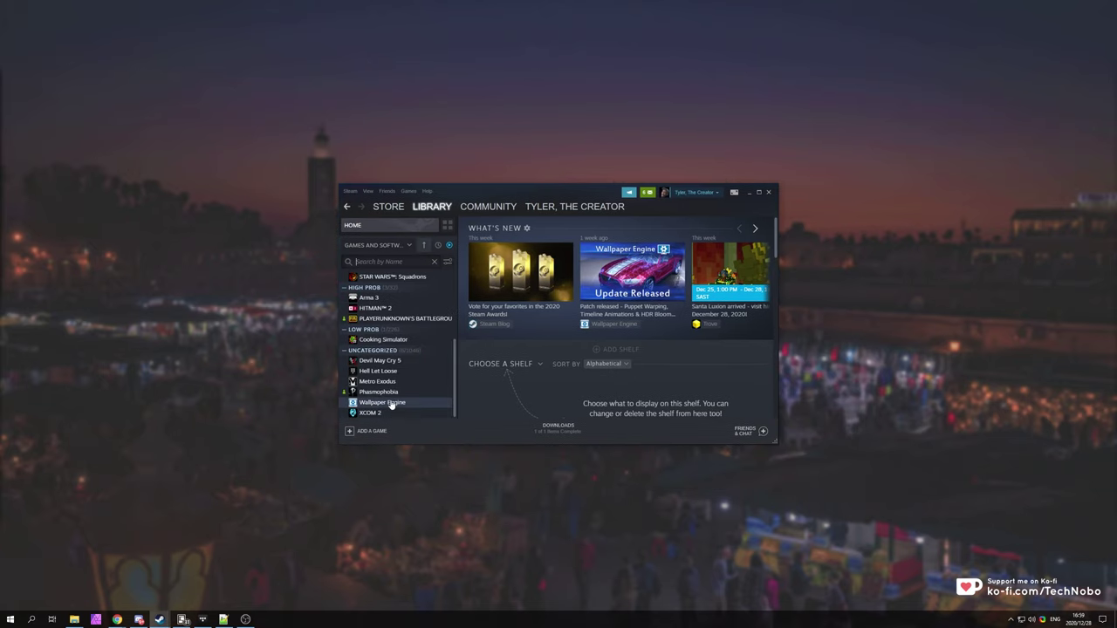
Launch Wallpaper Engine from the Steam library and bring up its window through its system tray entry
{"action": "left_click", "coordinate": [390, 404]}
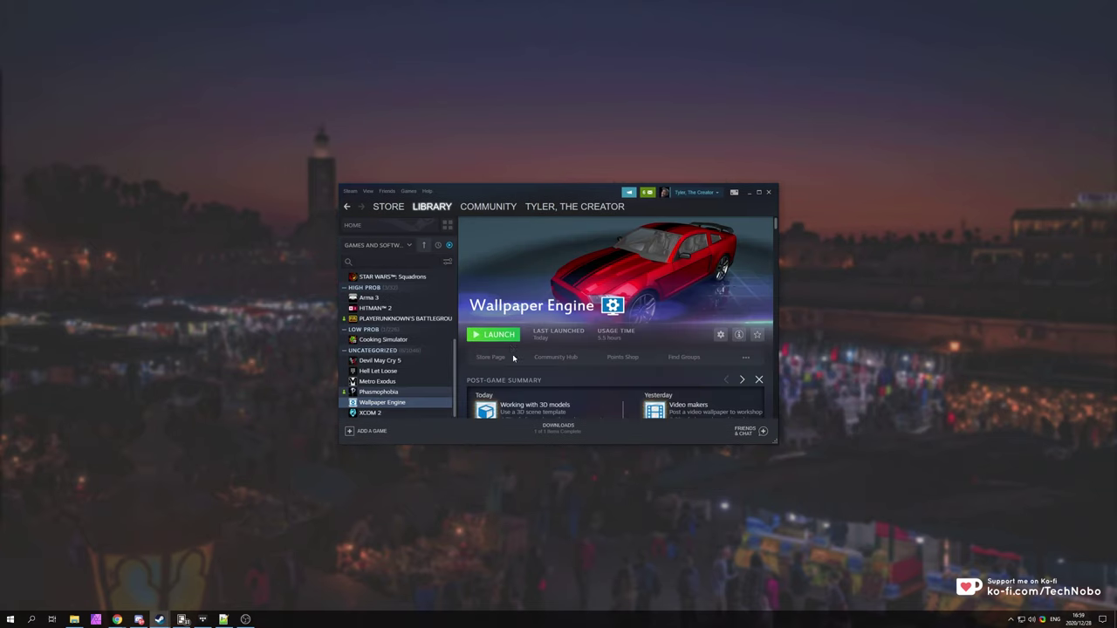
{"action": "left_click", "coordinate": [489, 331]}
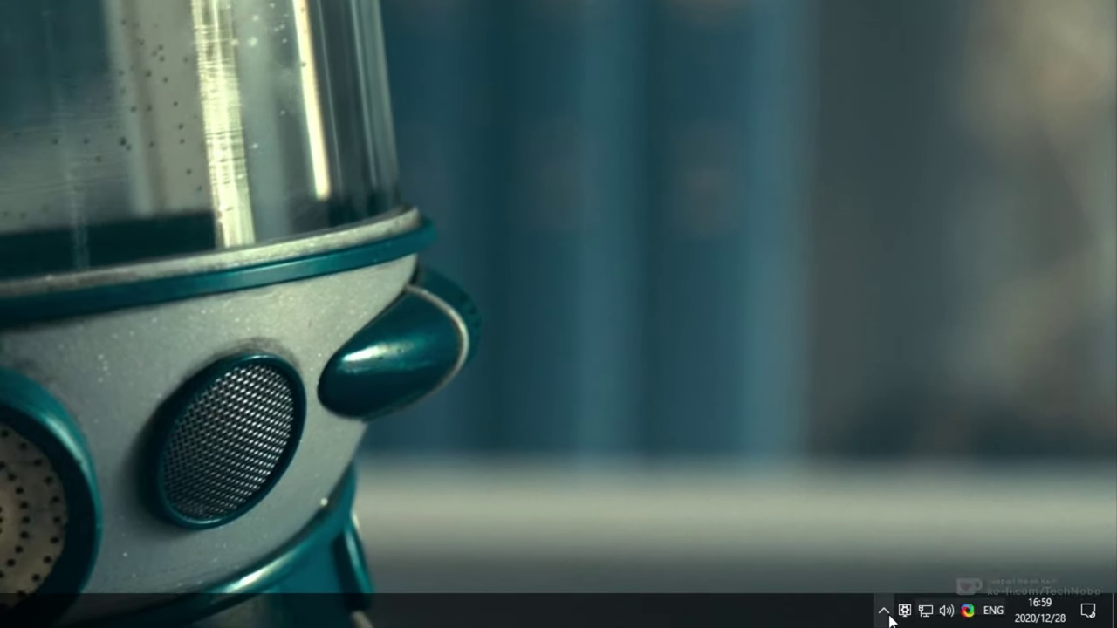
{"action": "left_click", "coordinate": [885, 611]}
{"action": "left_click", "coordinate": [887, 613]}
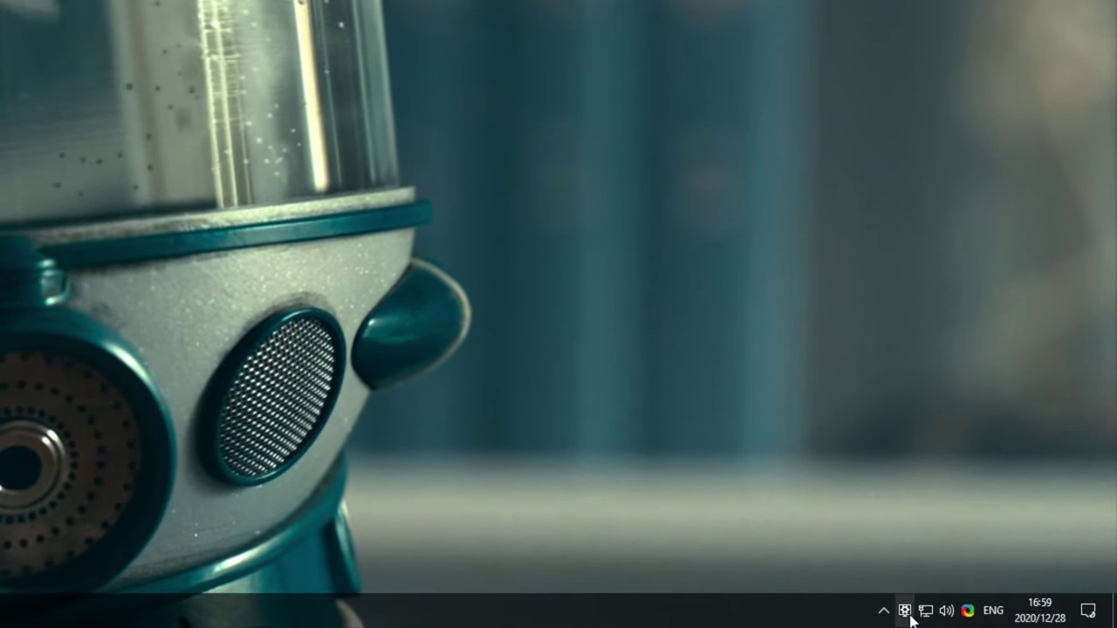
{"action": "right_click", "coordinate": [906, 613]}
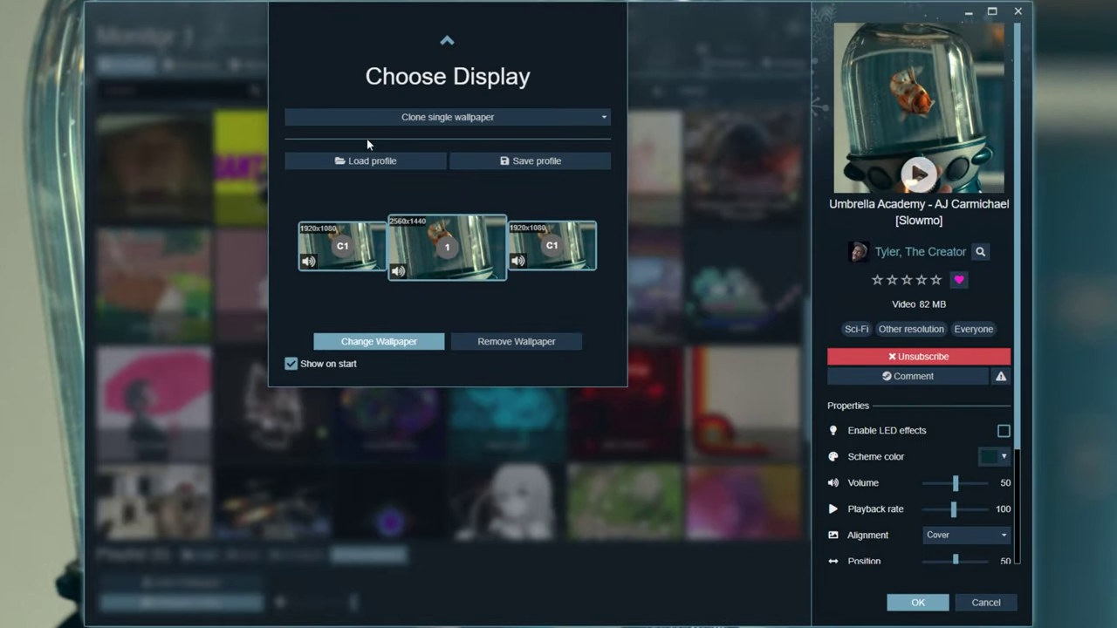
Check the display layout options, return to the installed wallpapers and select the Music Cat wallpaper for Monitor 1
{"action": "left_click", "coordinate": [507, 119]}
{"action": "left_click", "coordinate": [488, 136]}
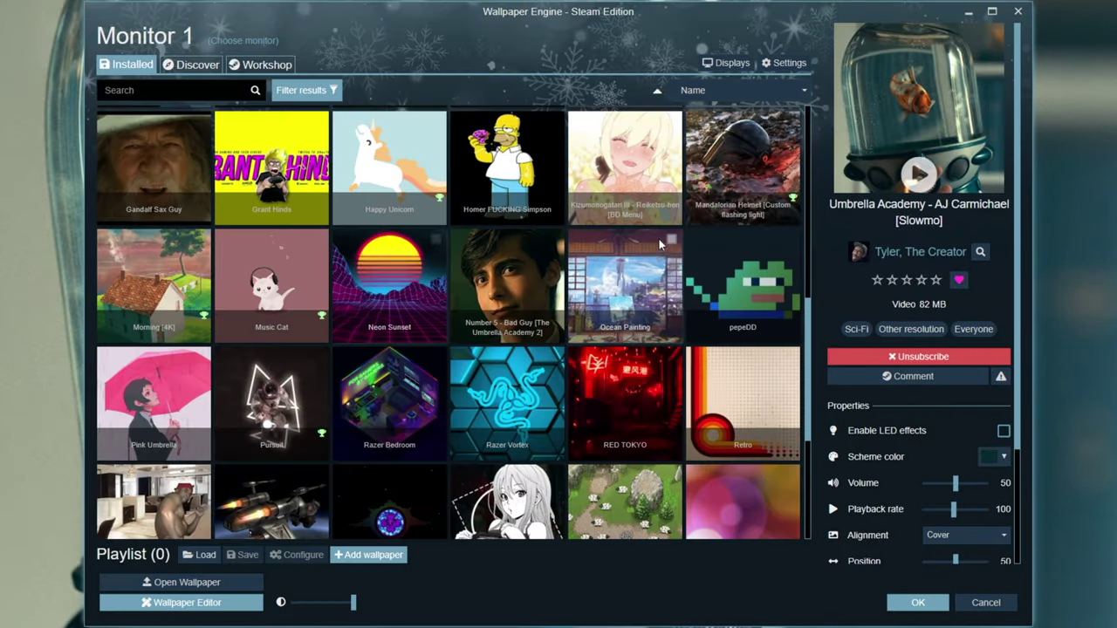
{"action": "left_click", "coordinate": [280, 288]}
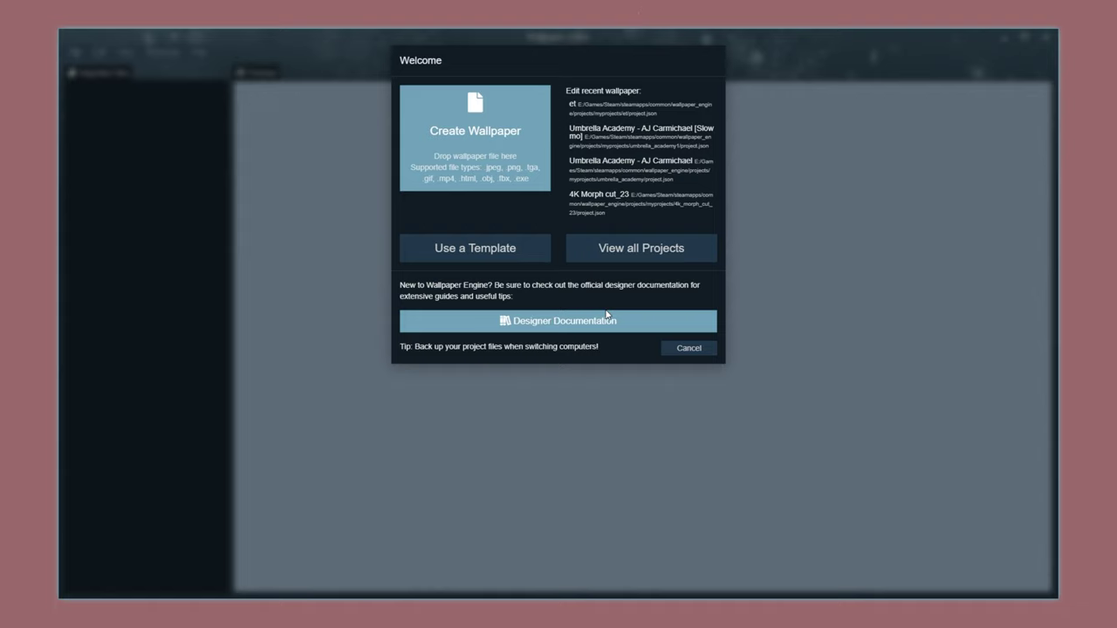
Start a new wallpaper in the Wallpaper Editor from the video file "4K Morph cut_60 - SLOWMO.mp4"
{"action": "left_click", "coordinate": [483, 109]}
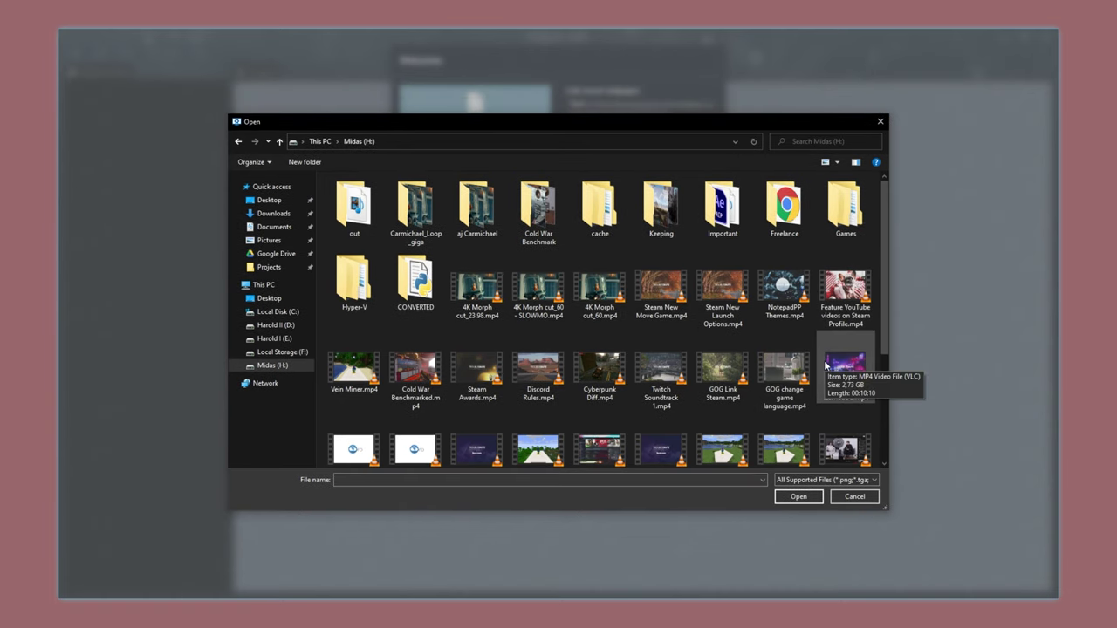
{"action": "left_click", "coordinate": [476, 288]}
{"action": "left_click", "coordinate": [539, 288]}
{"action": "left_click", "coordinate": [798, 496]}
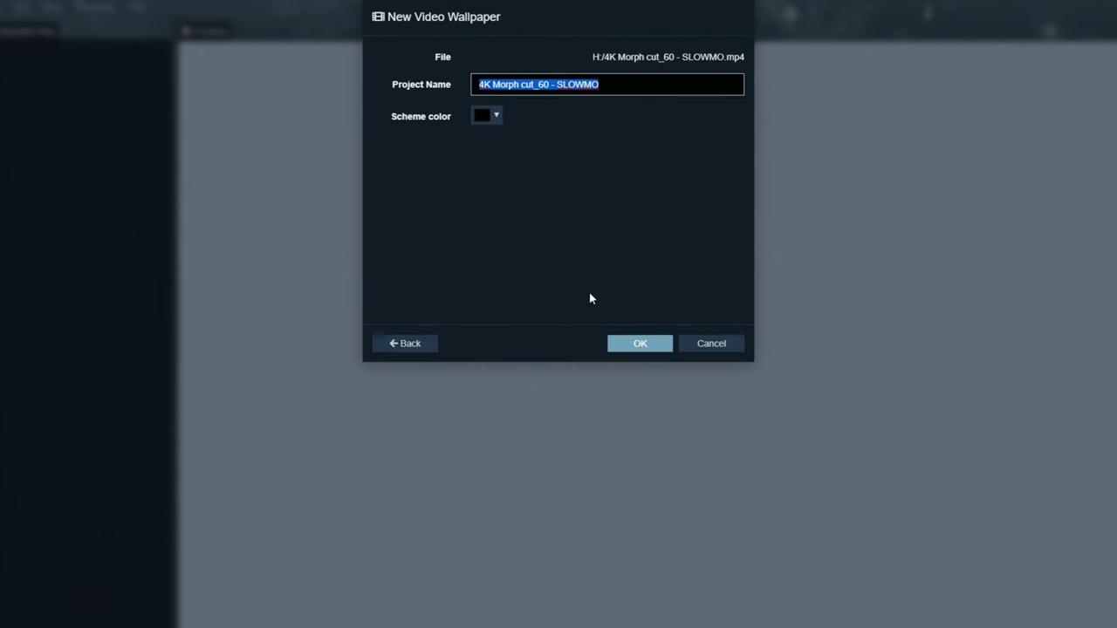
Create the video wallpaper project as "To Delete" with a red scheme color and apply it to the desktop
{"action": "type", "text": "To Delete"}
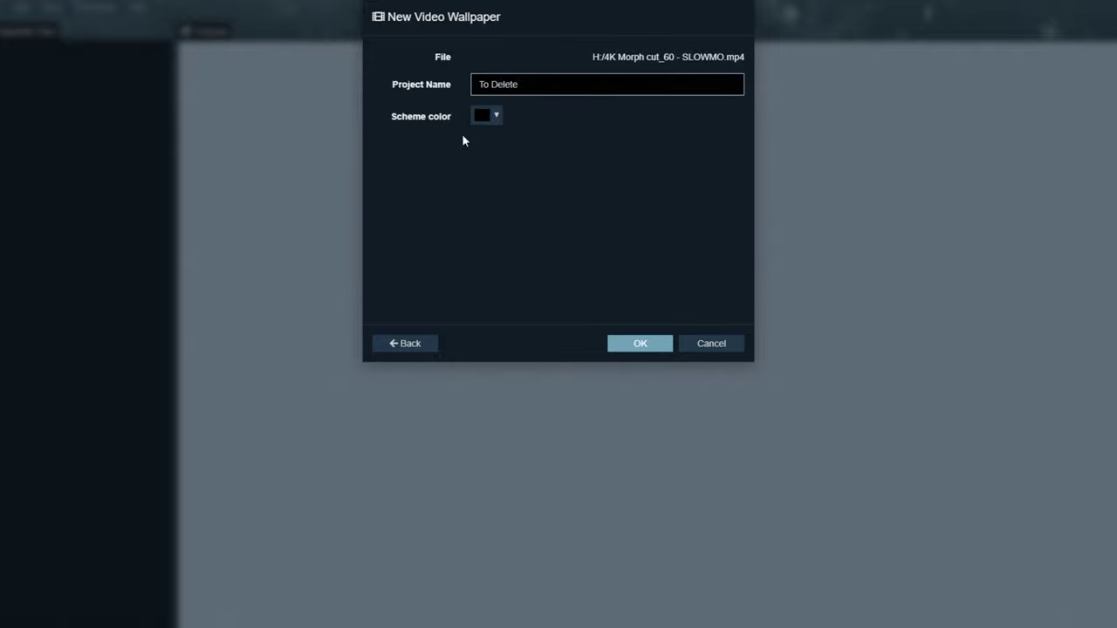
{"action": "left_click", "coordinate": [486, 115]}
{"action": "left_click_drag", "start_coordinate": [424, 155], "coordinate": [480, 135]}
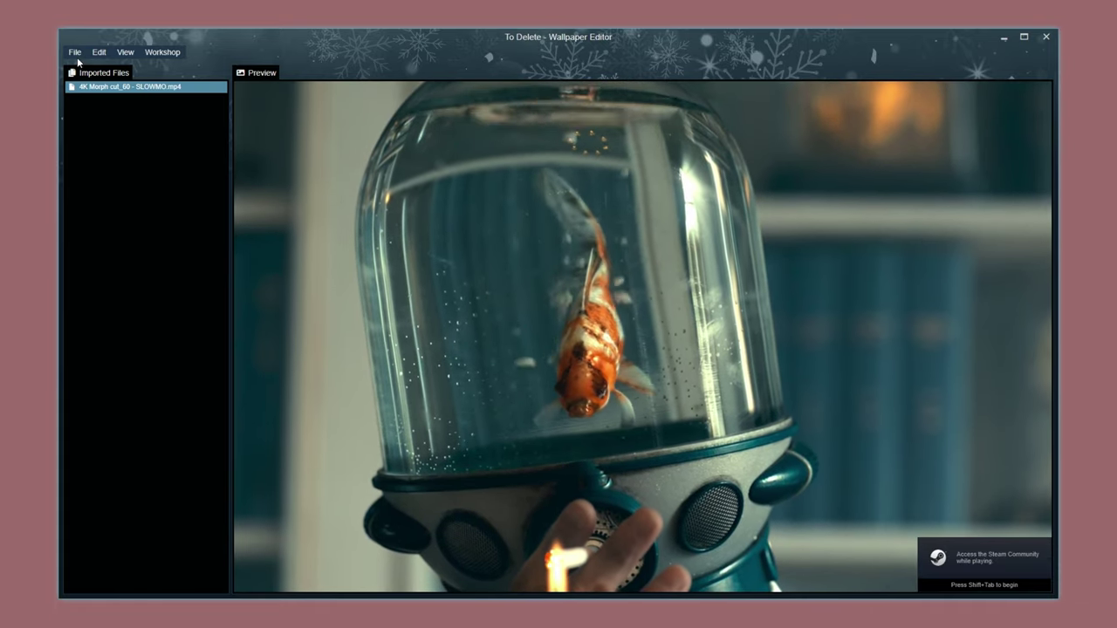
{"action": "left_click", "coordinate": [76, 52]}
{"action": "left_click", "coordinate": [112, 150]}
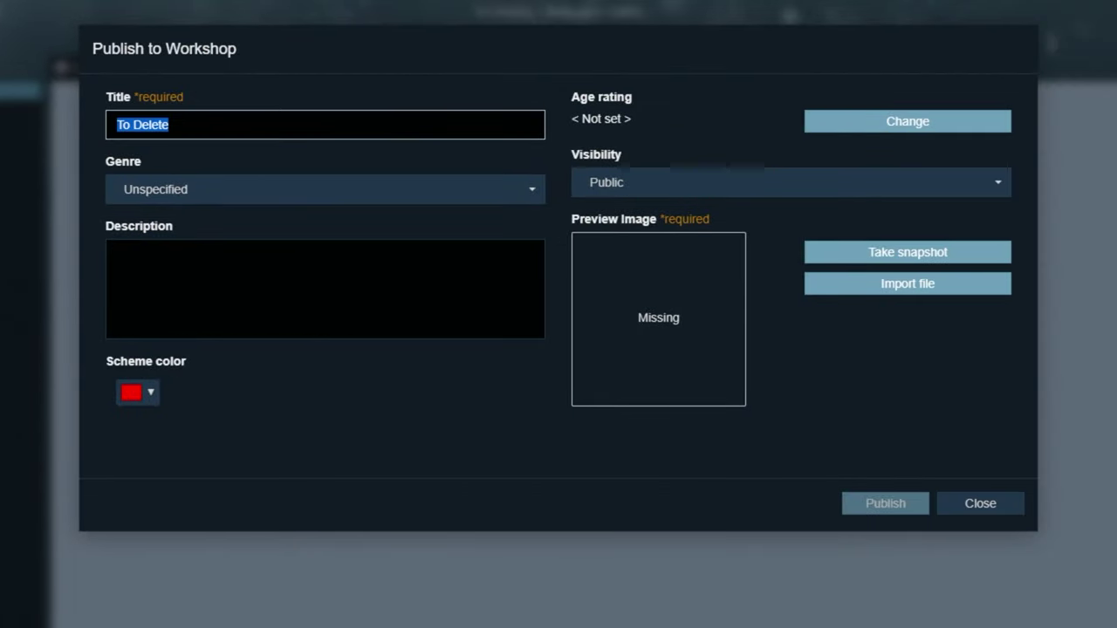
Set the Workshop submission's age rating to Everyone and its visibility to Private
{"action": "left_click", "coordinate": [225, 185]}
{"action": "left_click", "coordinate": [225, 185]}
{"action": "left_click", "coordinate": [118, 254]}
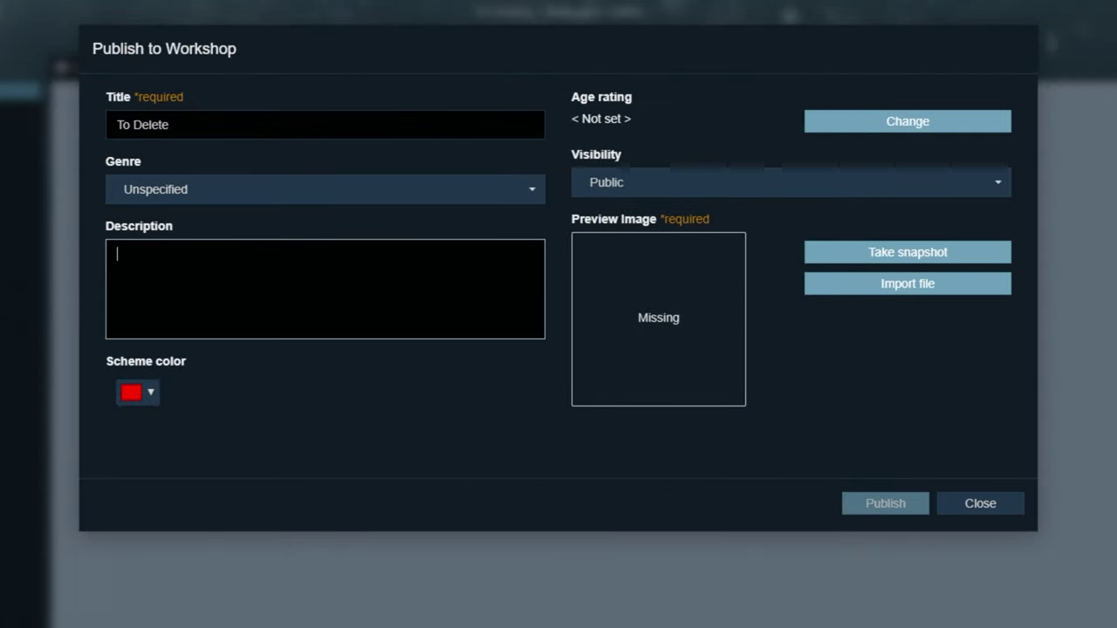
{"action": "left_click", "coordinate": [878, 127]}
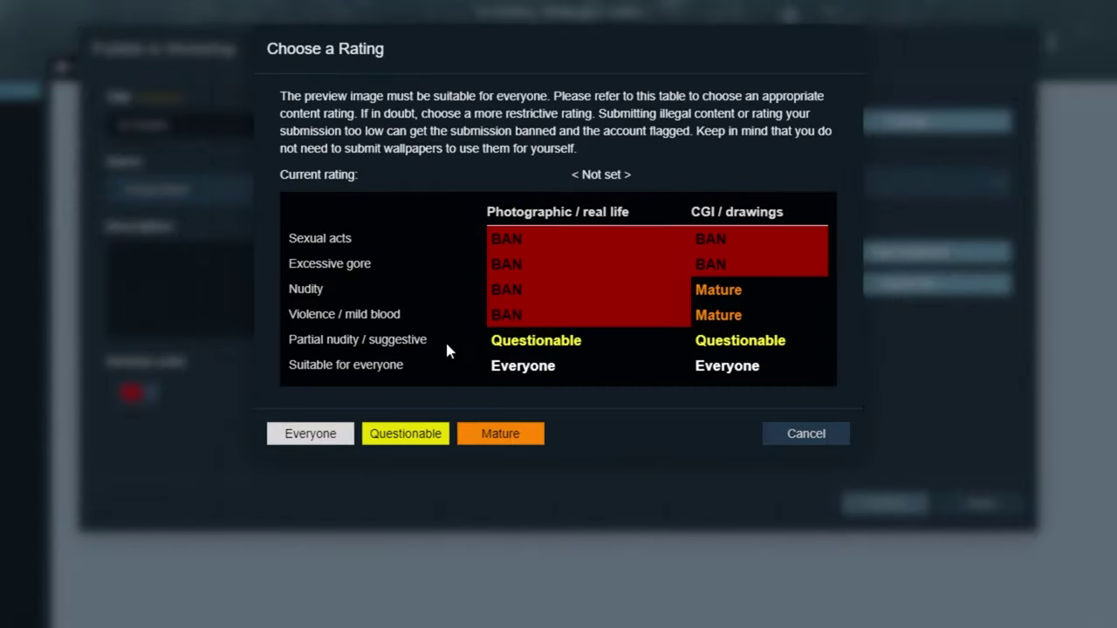
{"action": "left_click", "coordinate": [281, 434]}
{"action": "left_click", "coordinate": [668, 188]}
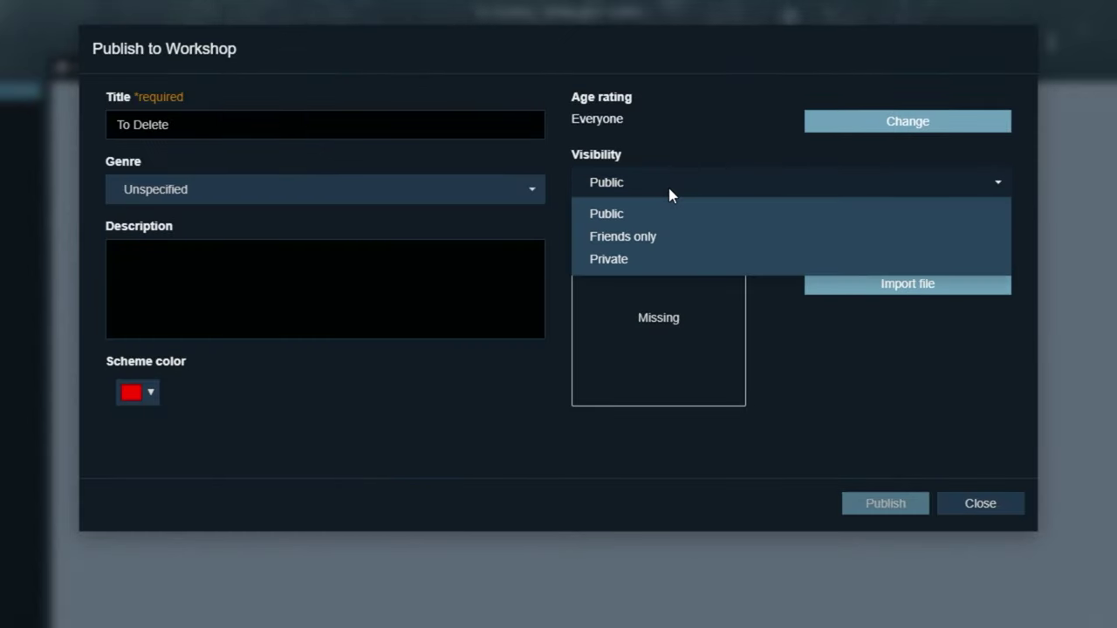
{"action": "left_click", "coordinate": [651, 262]}
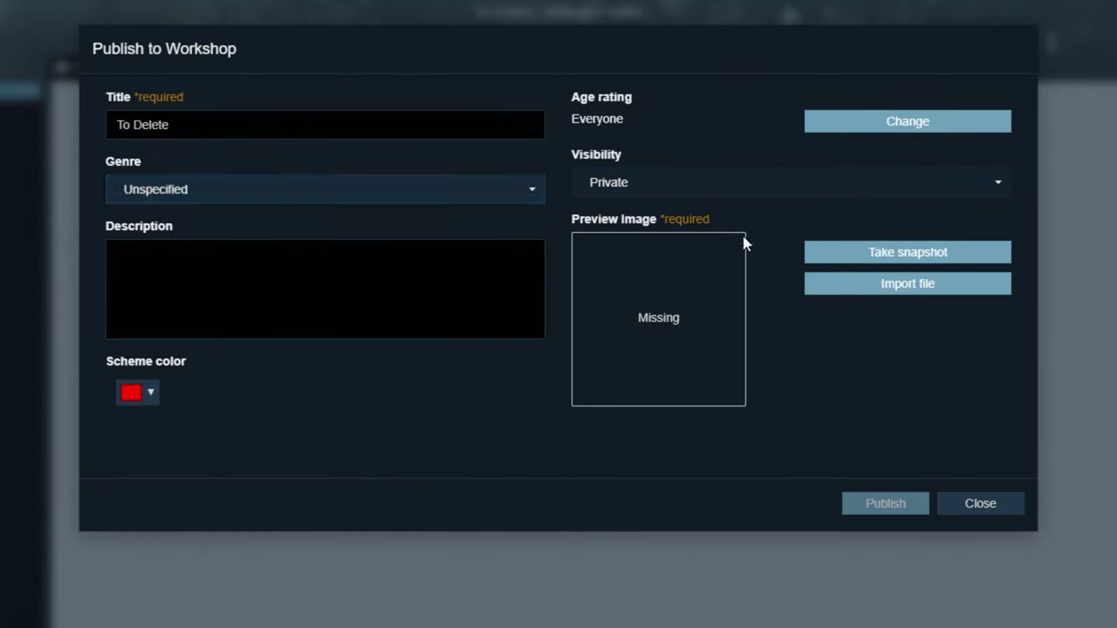
Take a square snapshot around the fishbowl as the preview image and publish the wallpaper to the Workshop
{"action": "left_click", "coordinate": [921, 253]}
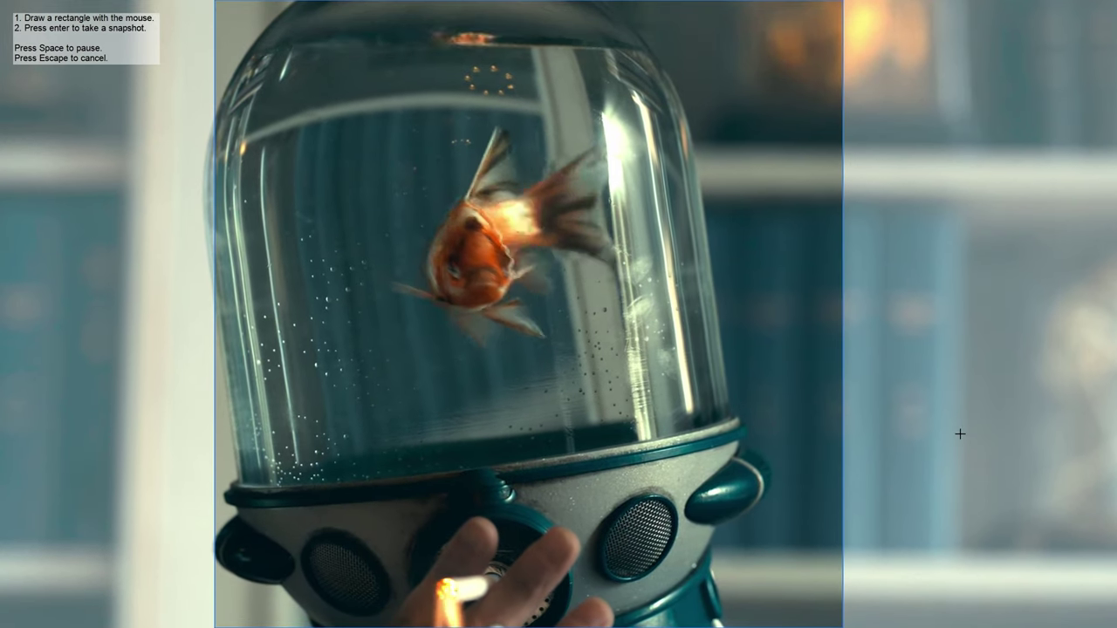
{"action": "key", "text": "Return"}
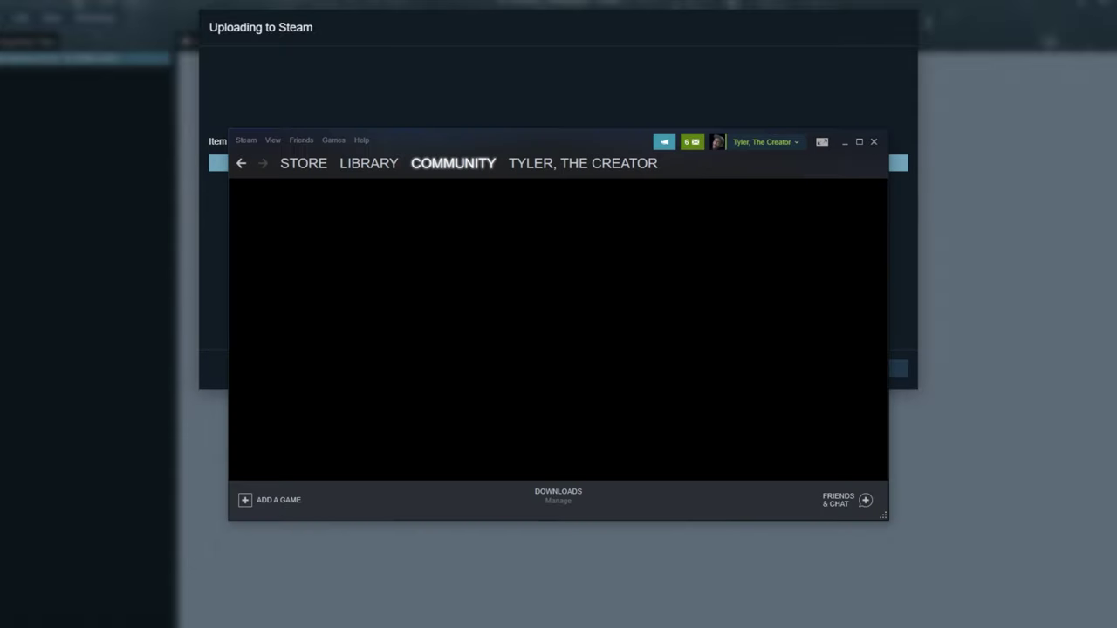
Enlarge the Steam window and examine the published item's Workshop page and its owner controls, including the delete option
{"action": "left_click_drag", "start_coordinate": [890, 507], "coordinate": [995, 608]}
{"action": "scroll", "coordinate": [886, 515], "scroll_direction": "down", "scroll_amount": 3}
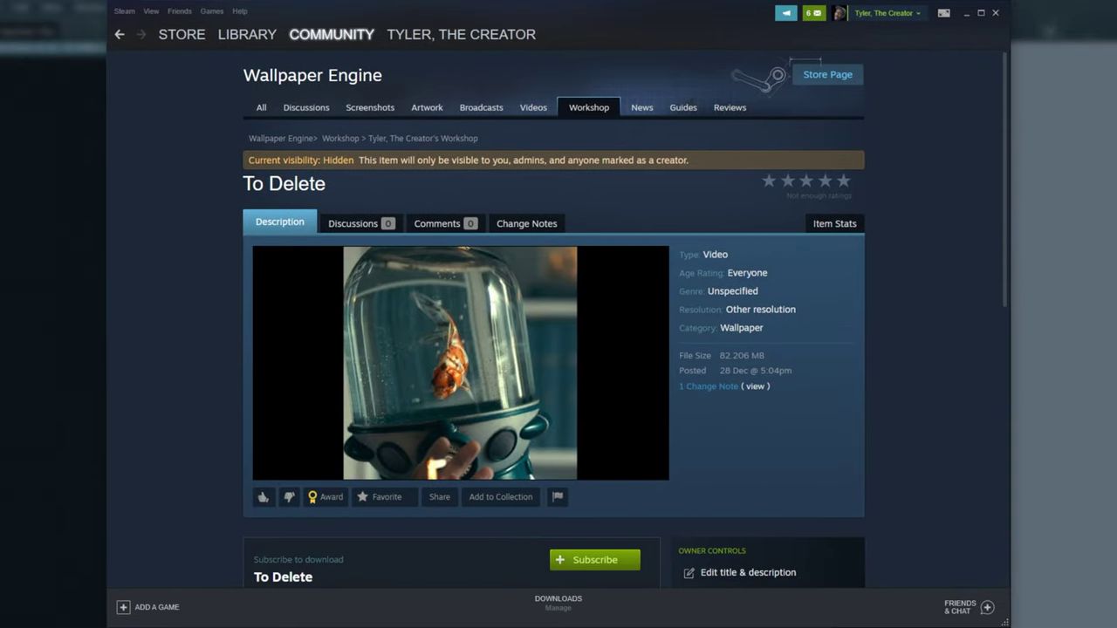
{"action": "scroll", "coordinate": [887, 516], "scroll_direction": "down", "scroll_amount": 2}
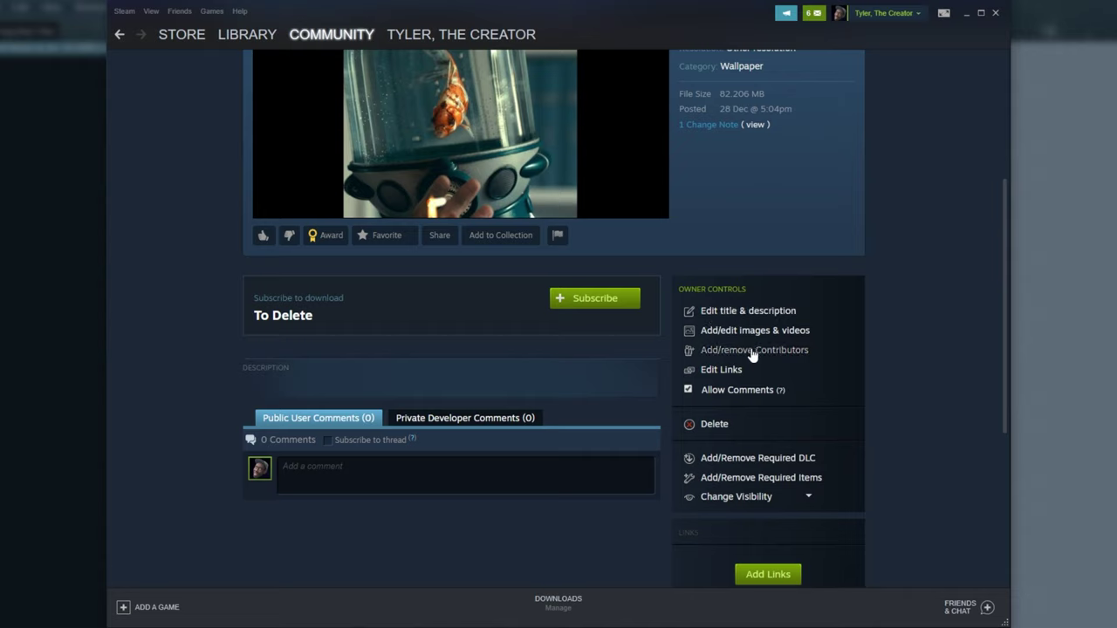
{"action": "left_click", "coordinate": [707, 427]}
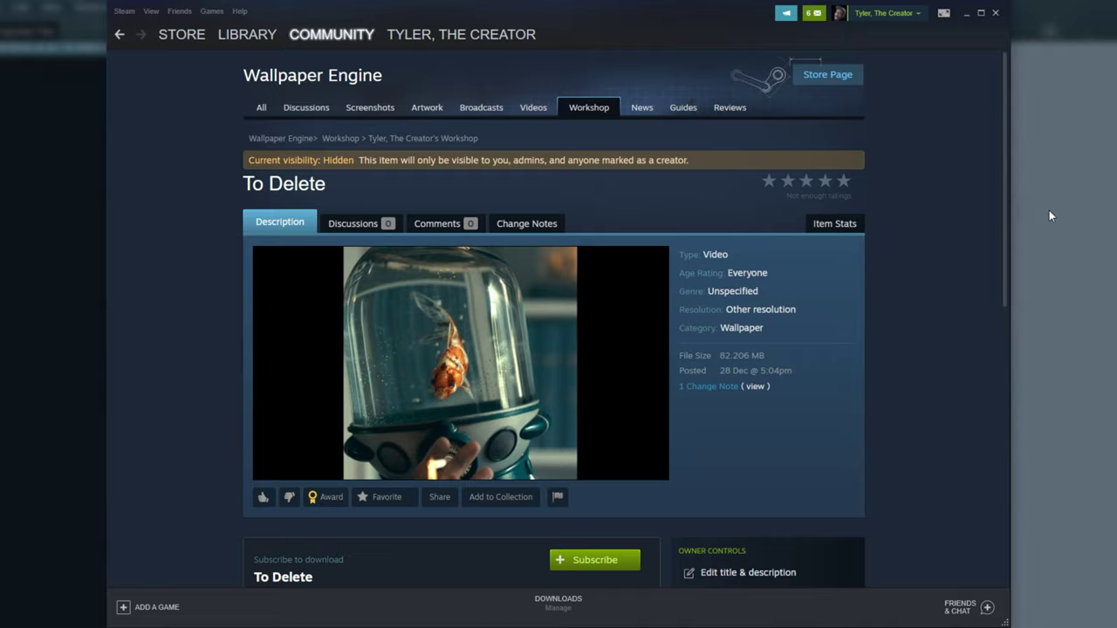
Return to the Wallpaper Editor, dismiss the upload dialog and close the To Delete project's window
{"action": "key", "text": "alt+Tab"}
{"action": "left_click", "coordinate": [762, 340]}
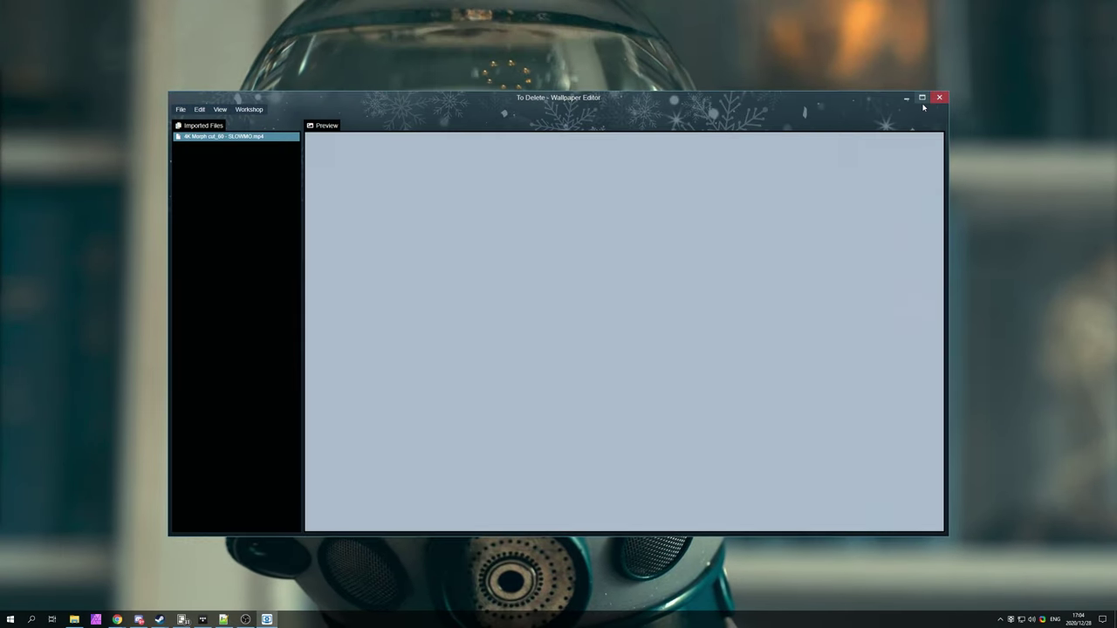
{"action": "left_click", "coordinate": [939, 98]}
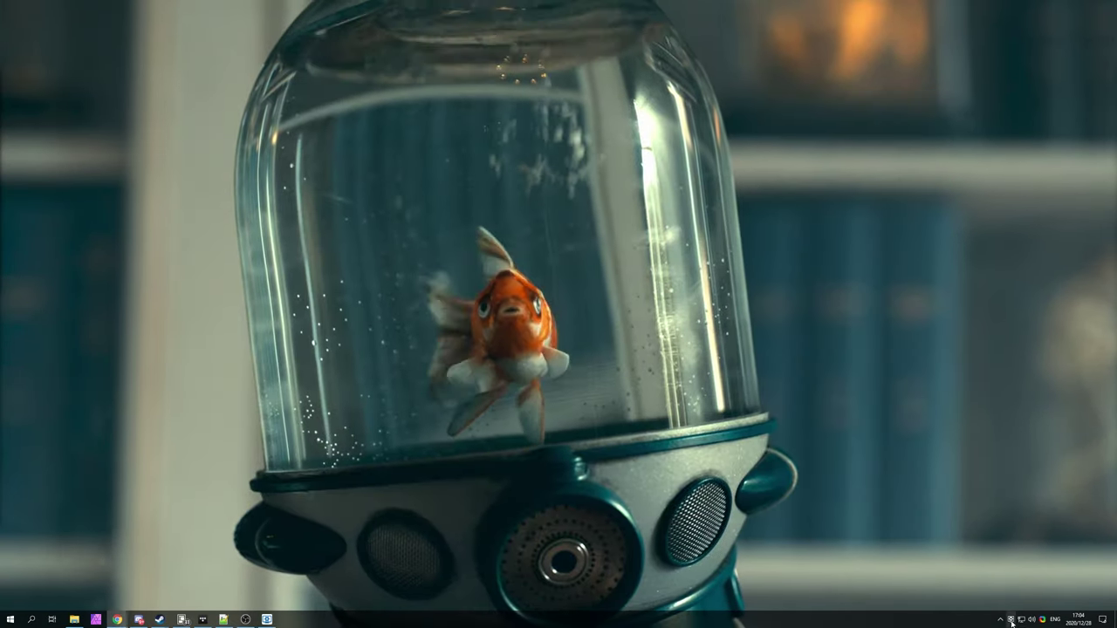
Reopen the Wallpaper Editor and start a new wallpaper from the 2D Scene template
{"action": "right_click", "coordinate": [1011, 619]}
{"action": "left_click", "coordinate": [1046, 551]}
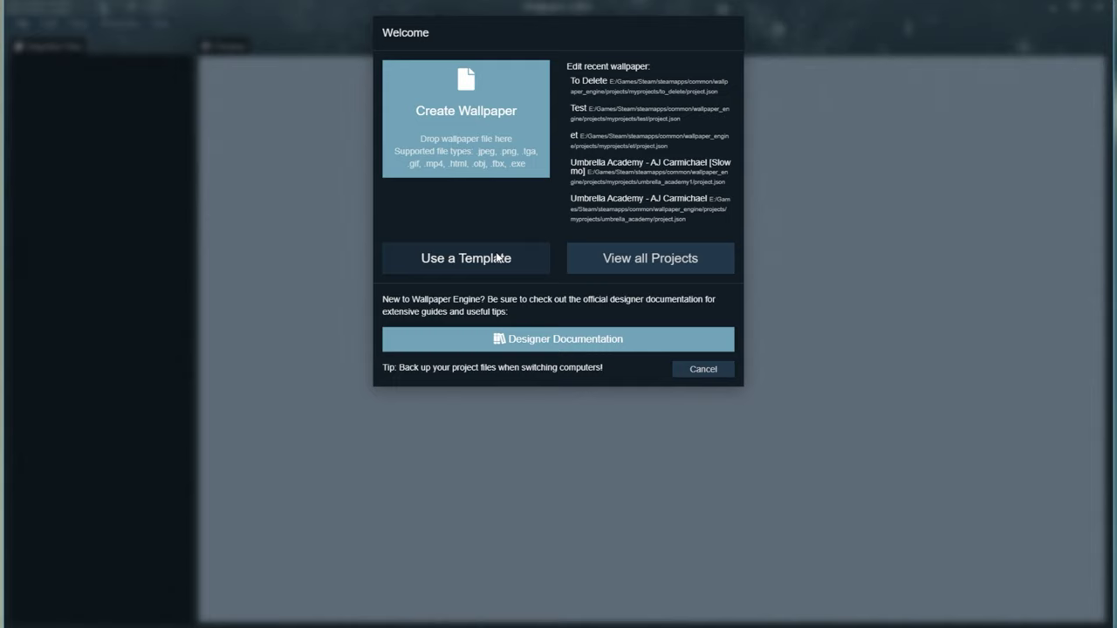
{"action": "left_click", "coordinate": [498, 257]}
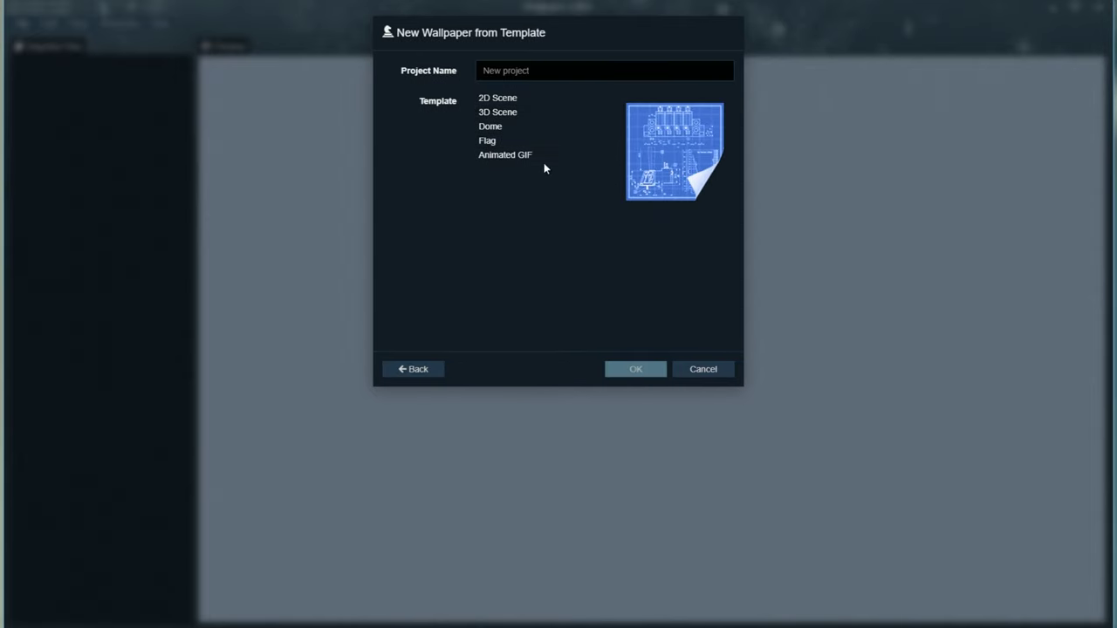
{"action": "left_click", "coordinate": [525, 98]}
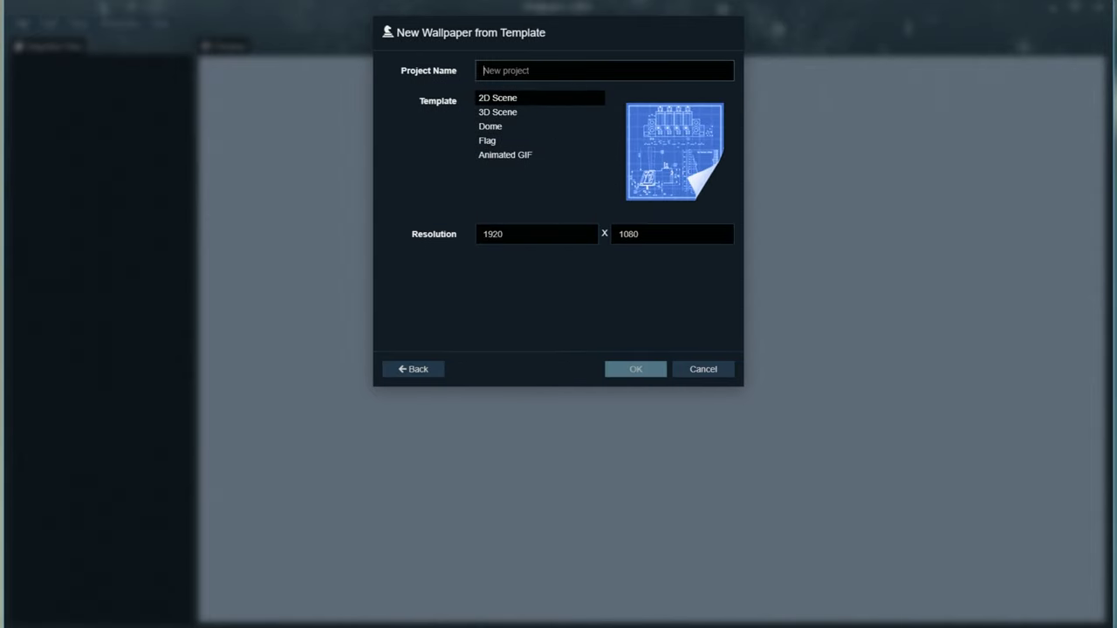
Name the project "To delete 2D", set its resolution to 2560 x 1440 and create it
{"action": "type", "text": "To delete 2D"}
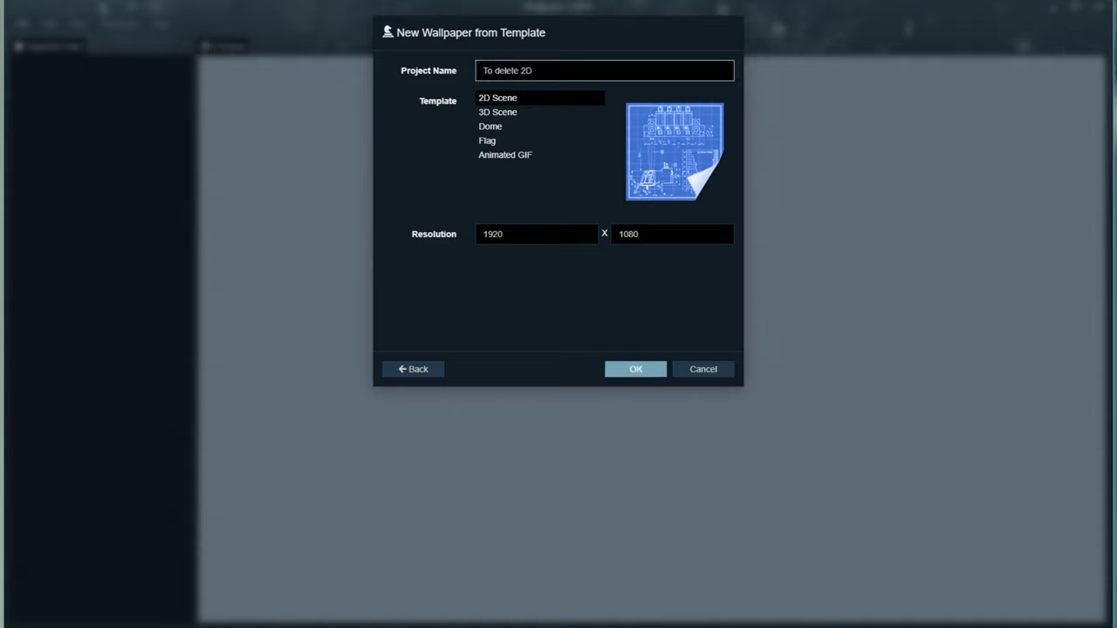
{"action": "key", "text": "Tab"}
{"action": "type", "text": "2560"}
{"action": "key", "text": "Tab"}
{"action": "type", "text": "1440"}
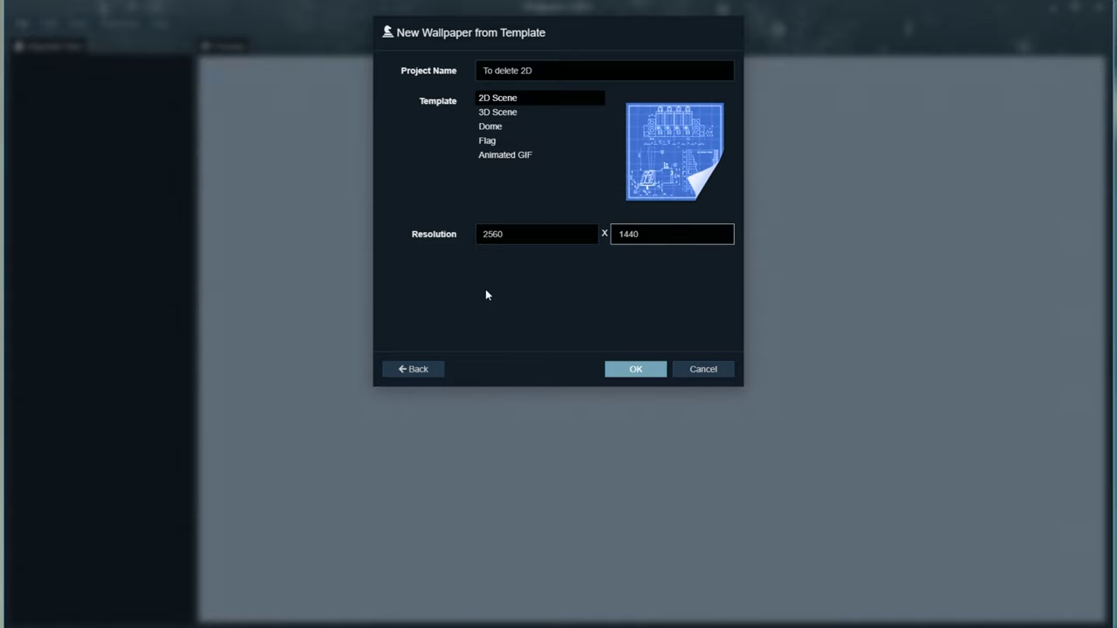
{"action": "left_click", "coordinate": [632, 370]}
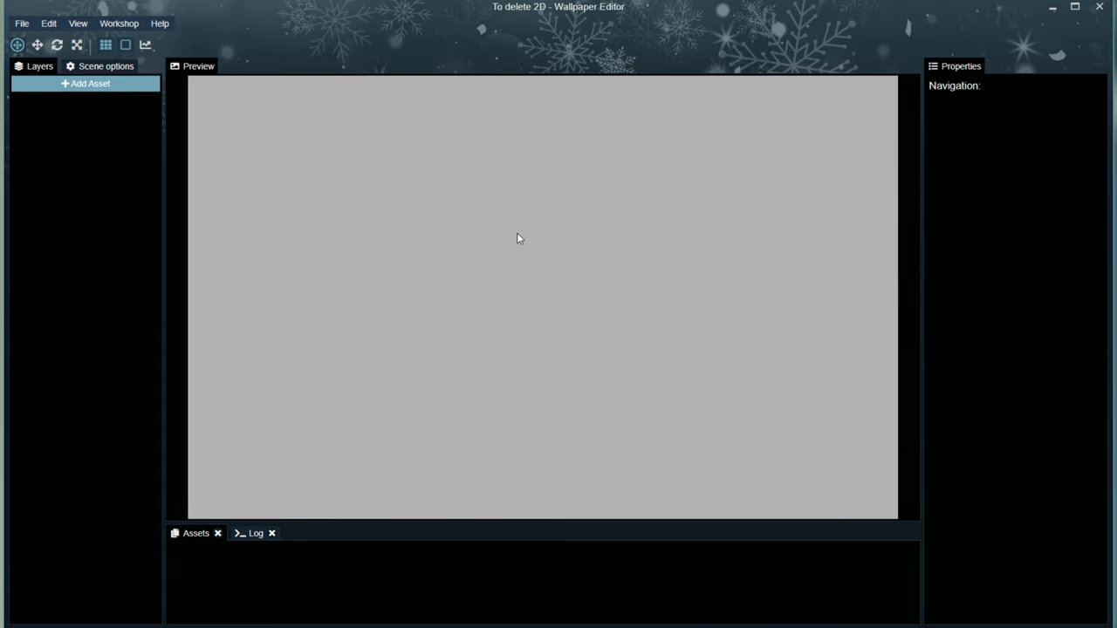
Examine the available presets and the descriptions of the renderable asset types, from Image Layer to Model
{"action": "left_click", "coordinate": [82, 87]}
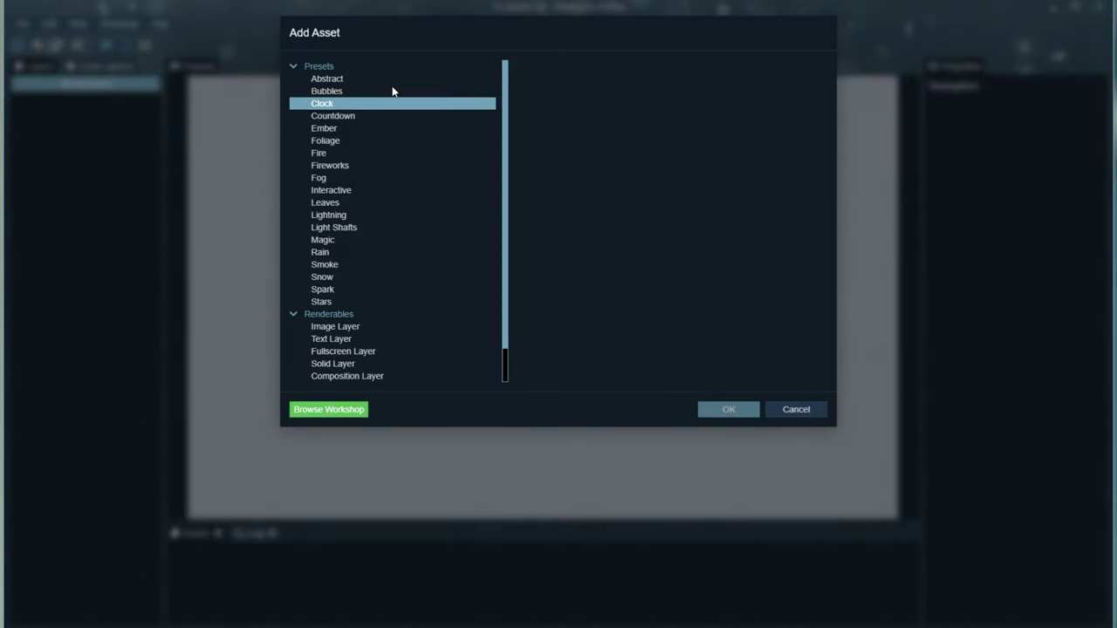
{"action": "scroll", "coordinate": [454, 312], "scroll_direction": "down", "scroll_amount": 1}
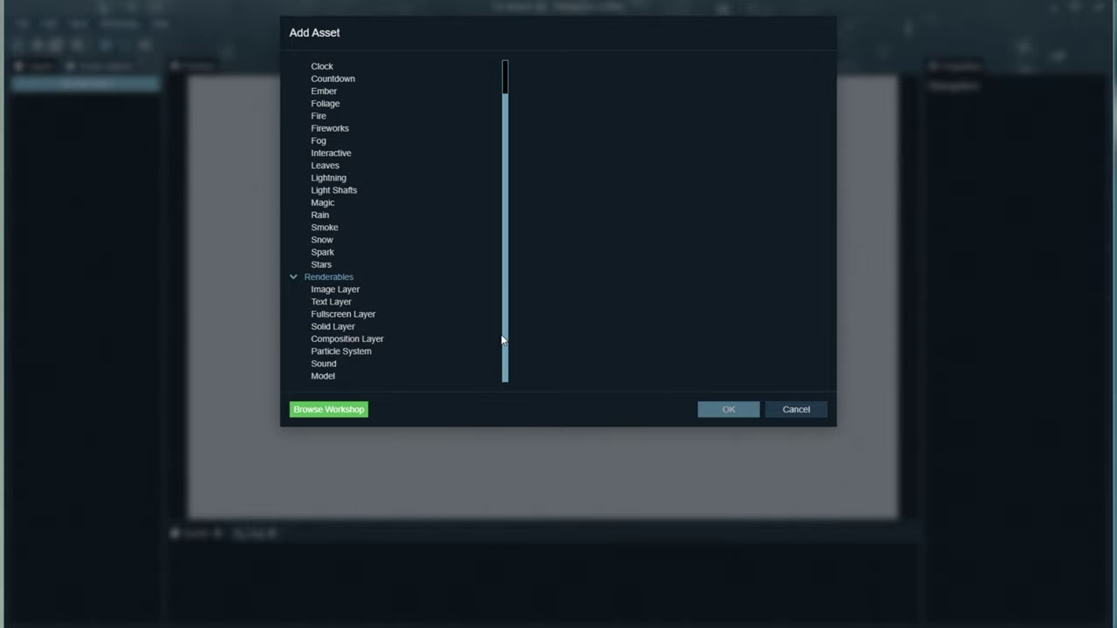
{"action": "left_click", "coordinate": [386, 291]}
{"action": "left_click", "coordinate": [390, 303]}
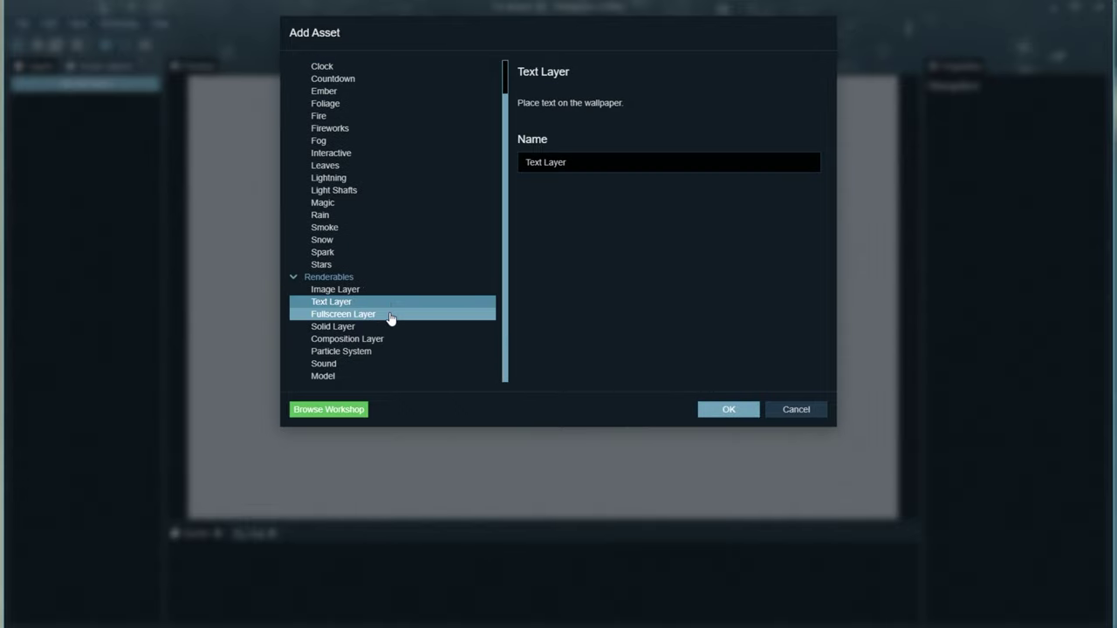
{"action": "left_click", "coordinate": [392, 315]}
{"action": "left_click", "coordinate": [391, 327]}
{"action": "left_click", "coordinate": [392, 342]}
{"action": "left_click", "coordinate": [392, 353]}
{"action": "left_click", "coordinate": [376, 364]}
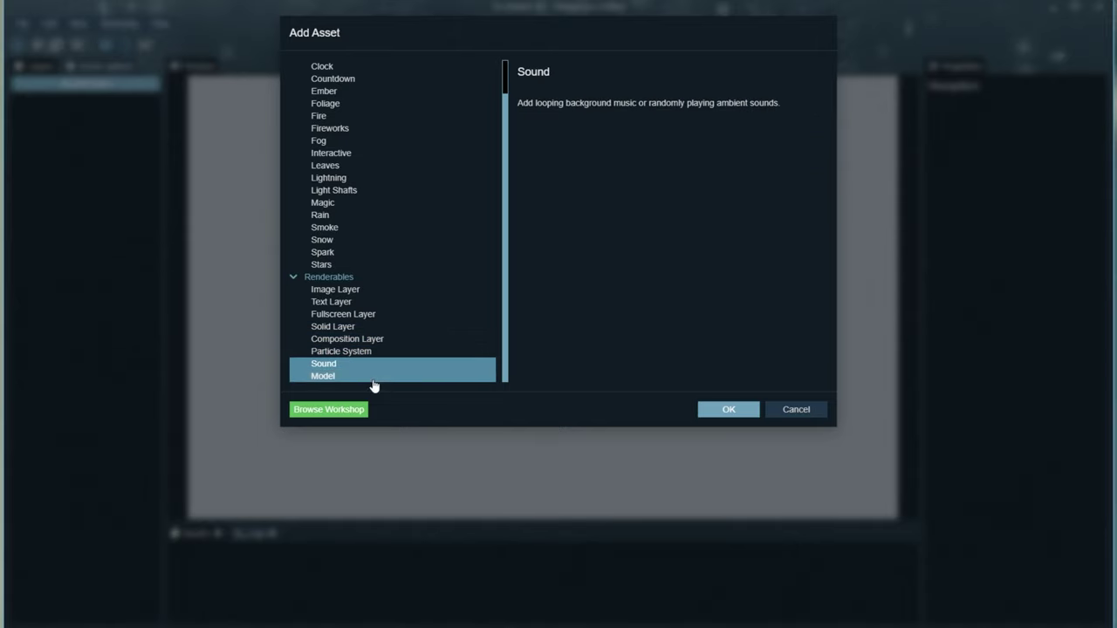
{"action": "left_click", "coordinate": [380, 377]}
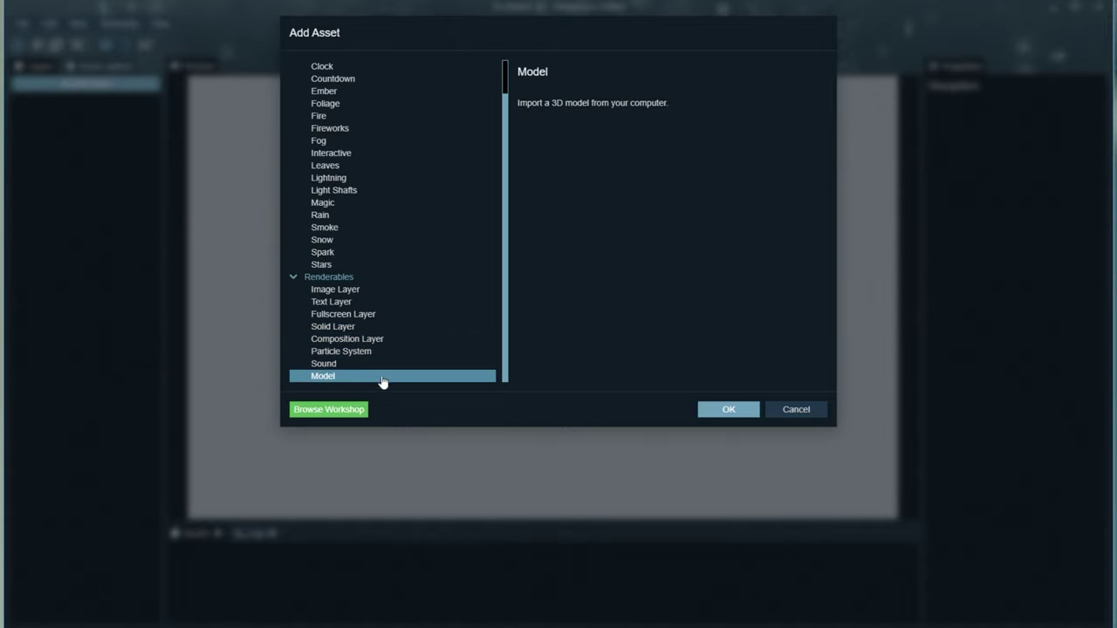
Try to add an Image Layer asset to the 2D scene
{"action": "scroll", "coordinate": [424, 331], "scroll_direction": "up", "scroll_amount": 2}
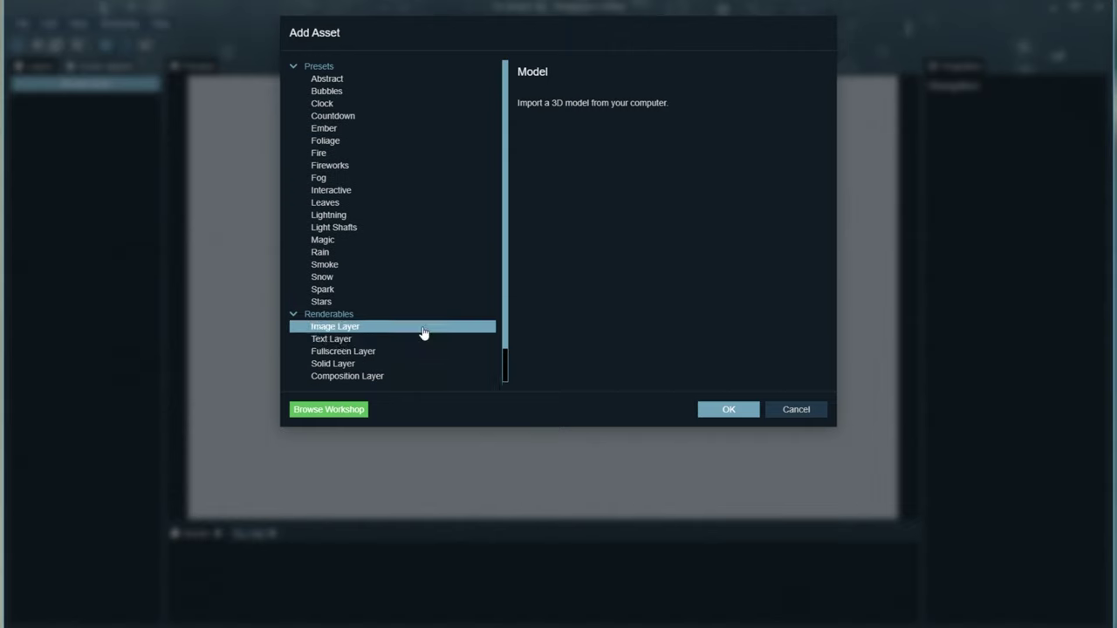
{"action": "left_click", "coordinate": [430, 332]}
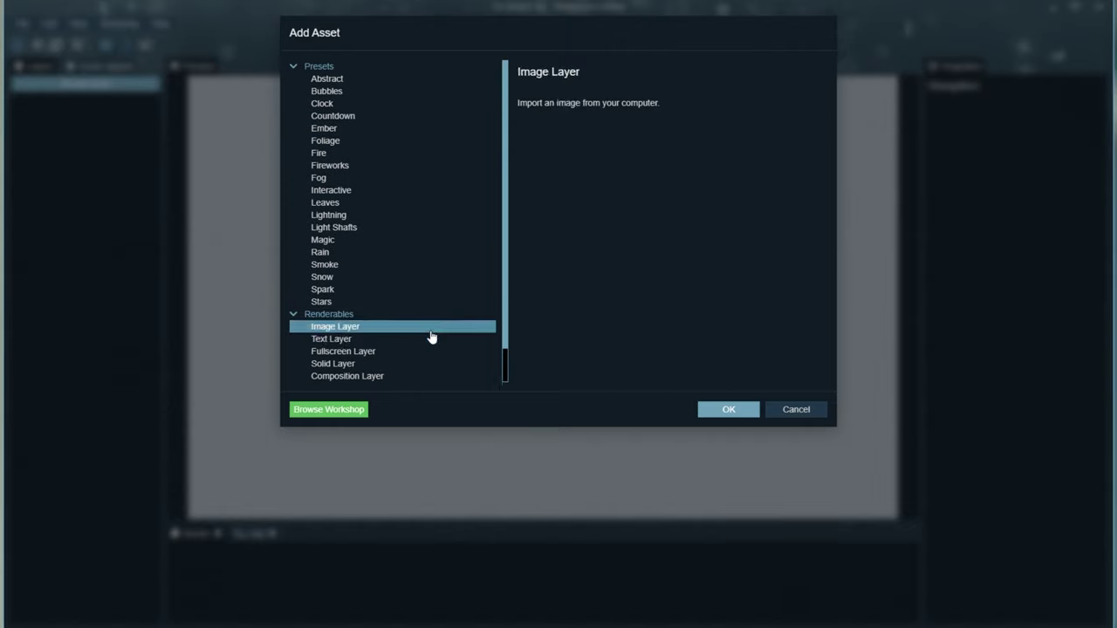
{"action": "left_click", "coordinate": [717, 404]}
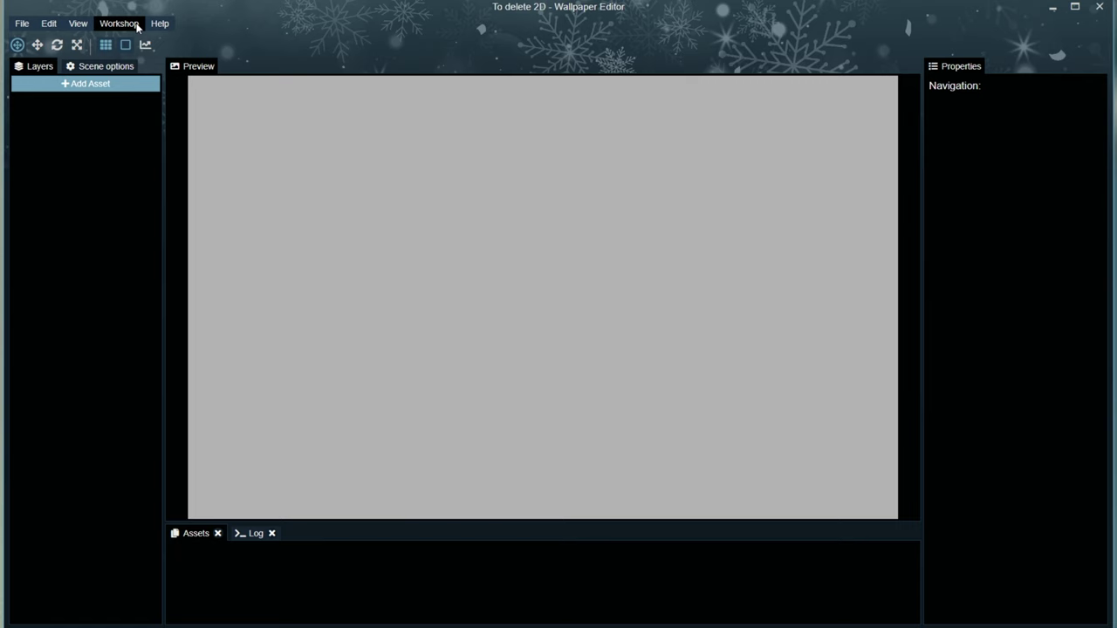
Browse the top-rated layers, effects and scripts among the Workshop assets, and close the asset browser
{"action": "left_click", "coordinate": [137, 28]}
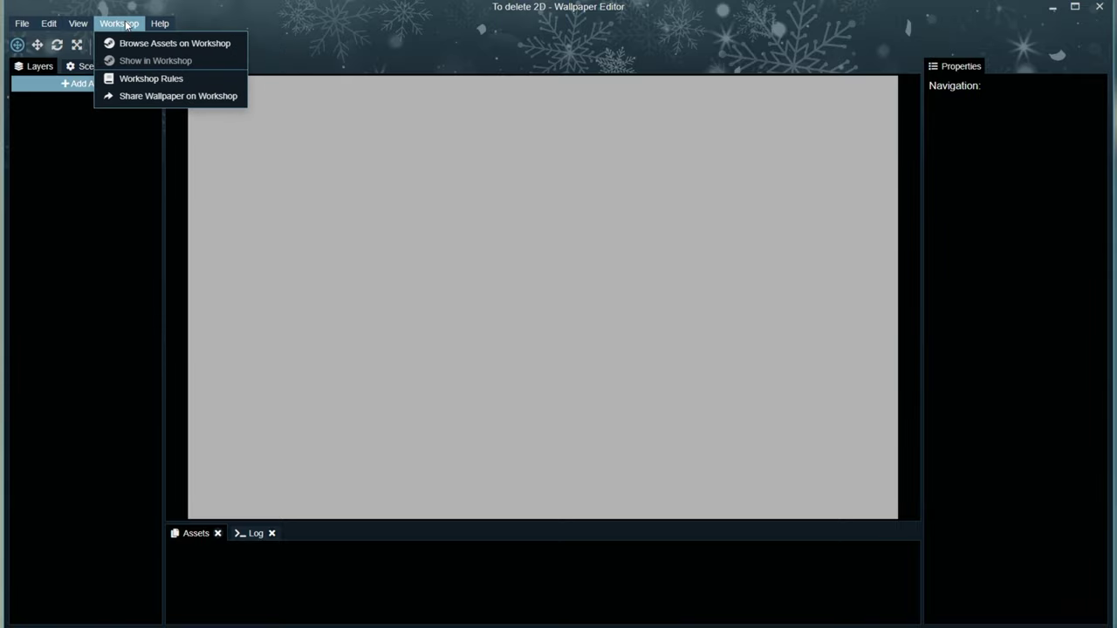
{"action": "left_click", "coordinate": [148, 50]}
{"action": "scroll", "coordinate": [301, 265], "scroll_direction": "down", "scroll_amount": 5}
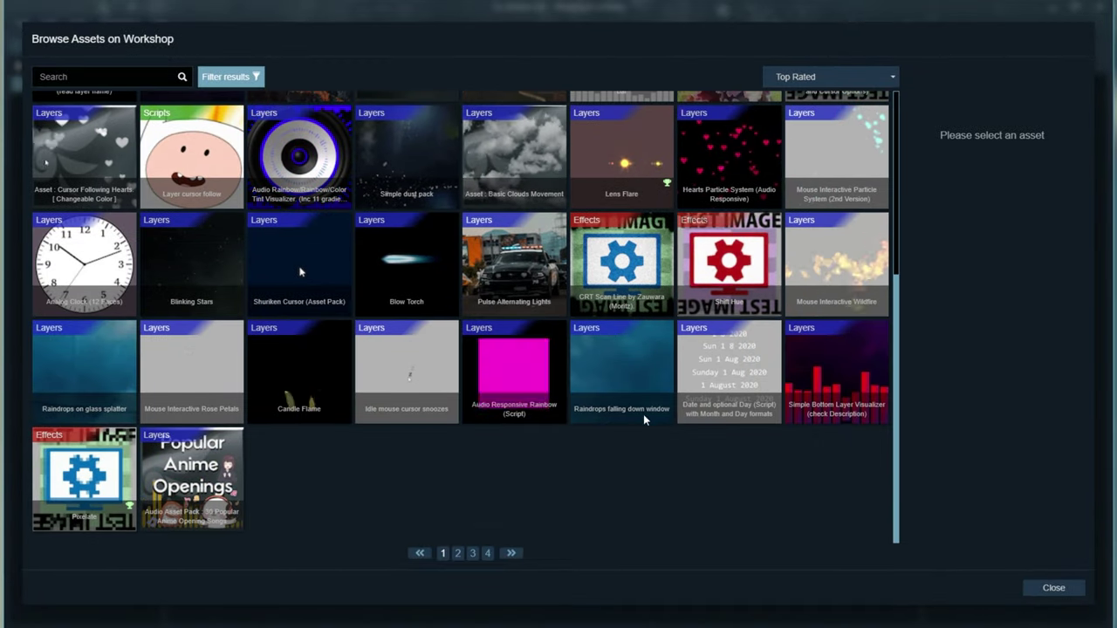
{"action": "scroll", "coordinate": [637, 410], "scroll_direction": "up", "scroll_amount": 5}
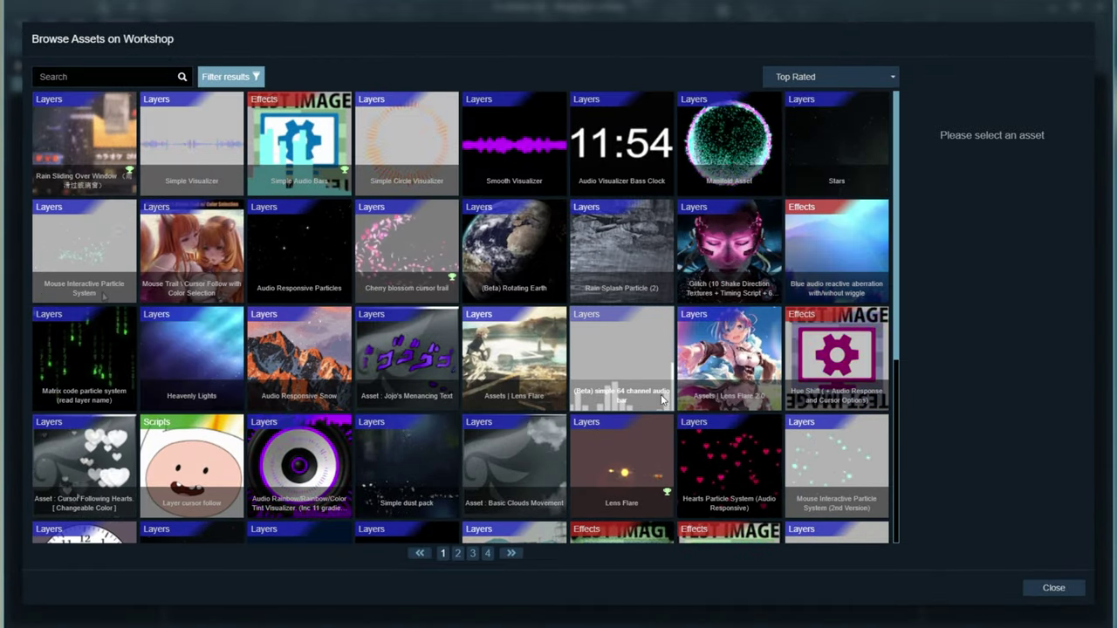
{"action": "key", "text": "Escape"}
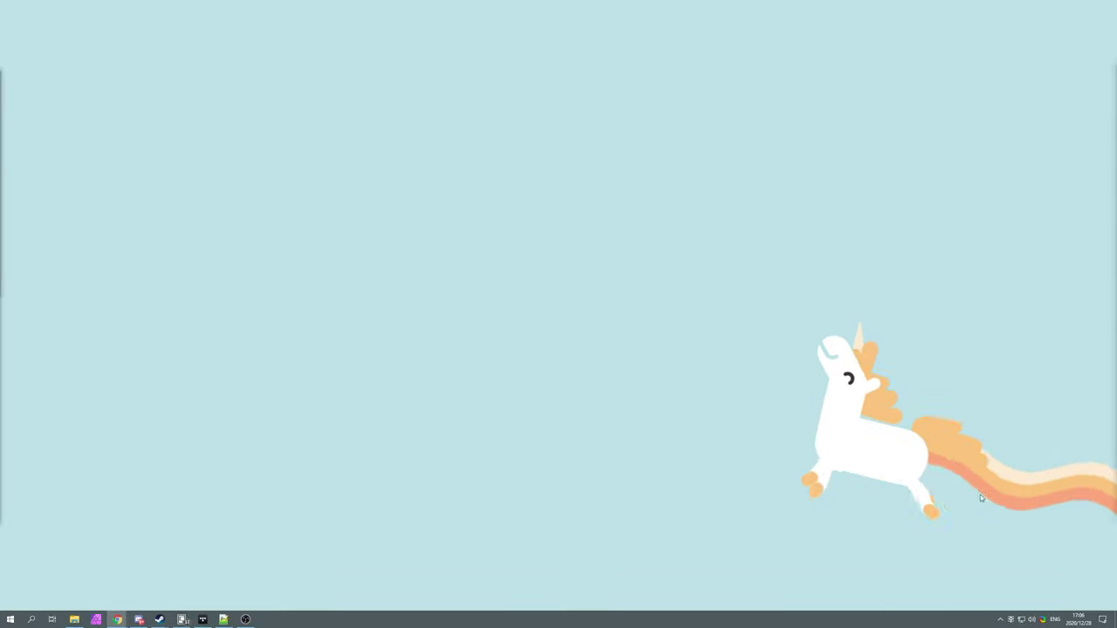
Quit Wallpaper Engine's background process from the system tray
{"action": "right_click", "coordinate": [1012, 623]}
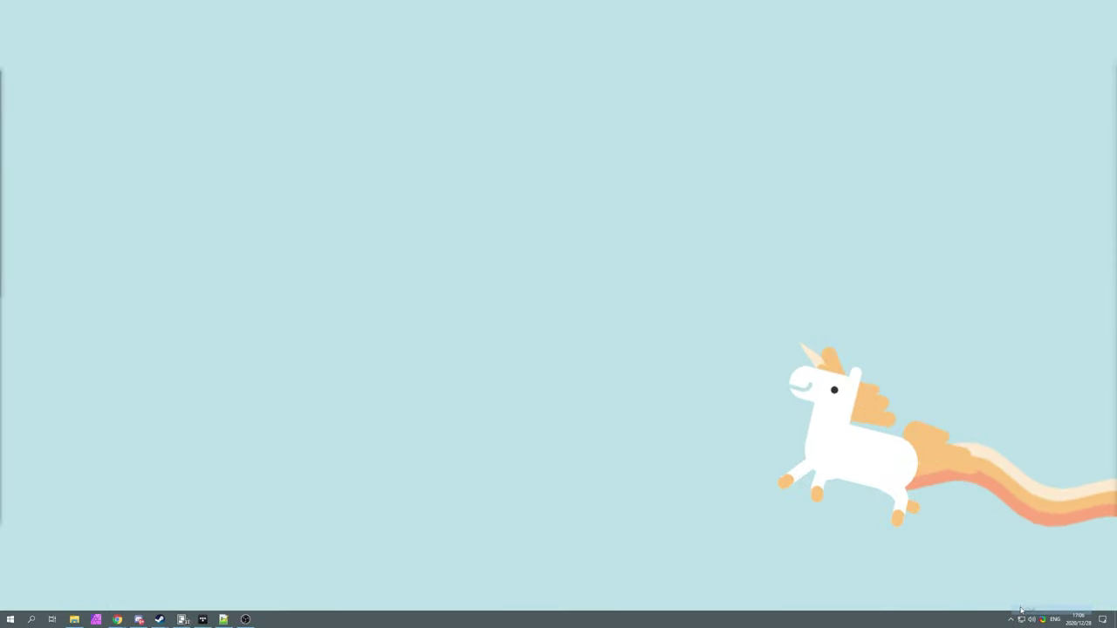